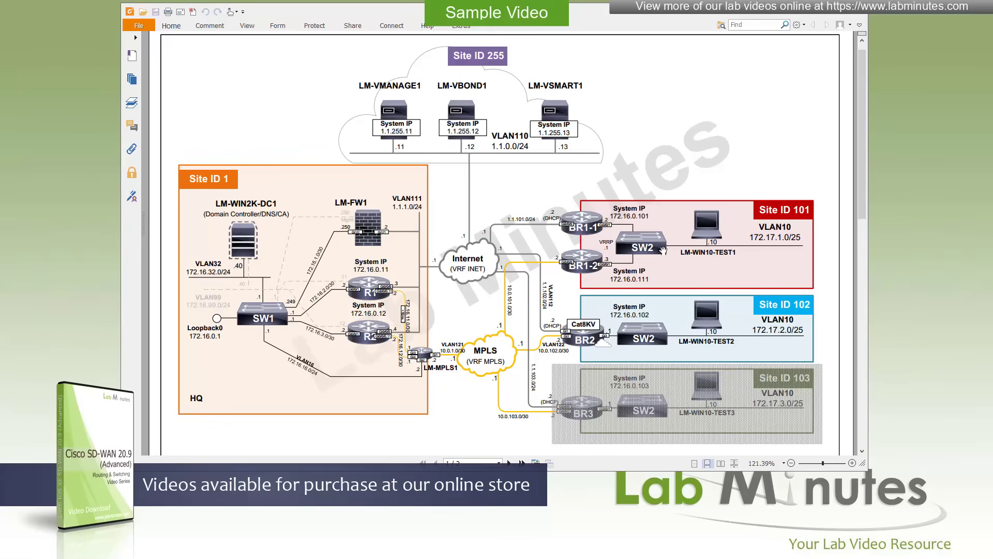
scroll(664, 248, down, 4)
scroll(699, 256, down, 8)
scroll(751, 270, down, 5)
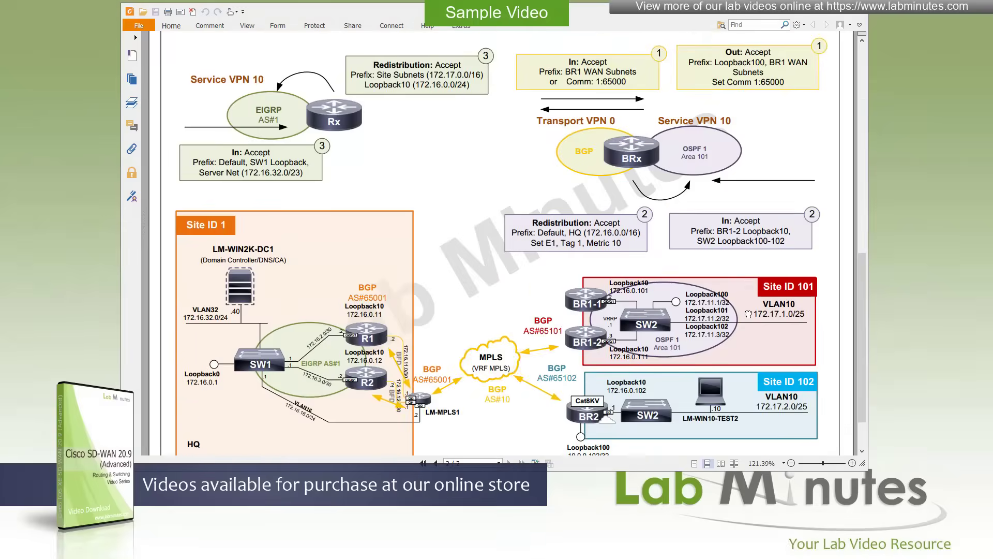
Nudge the routing-policy page up slightly to reveal the Site 102 loopback details
drag(748, 315, 742, 289)
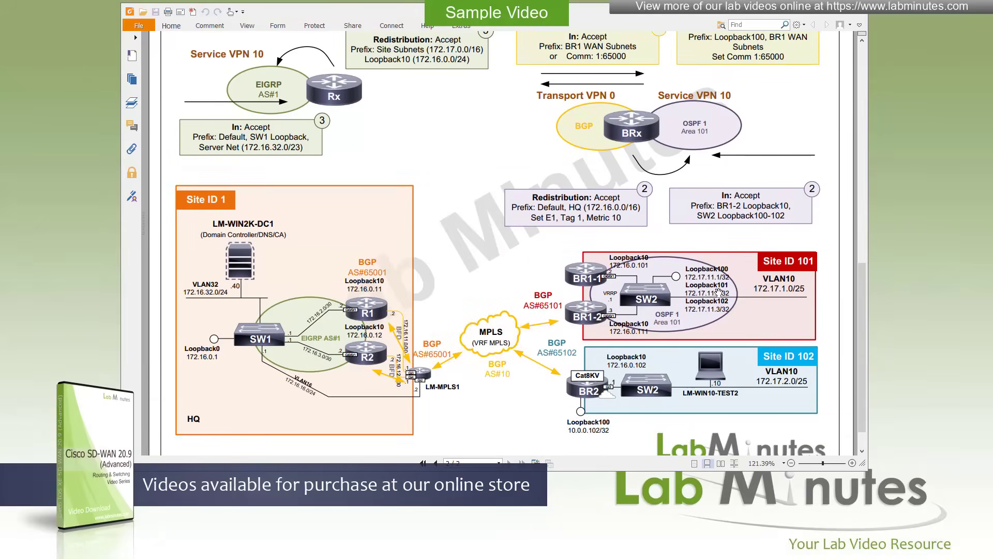